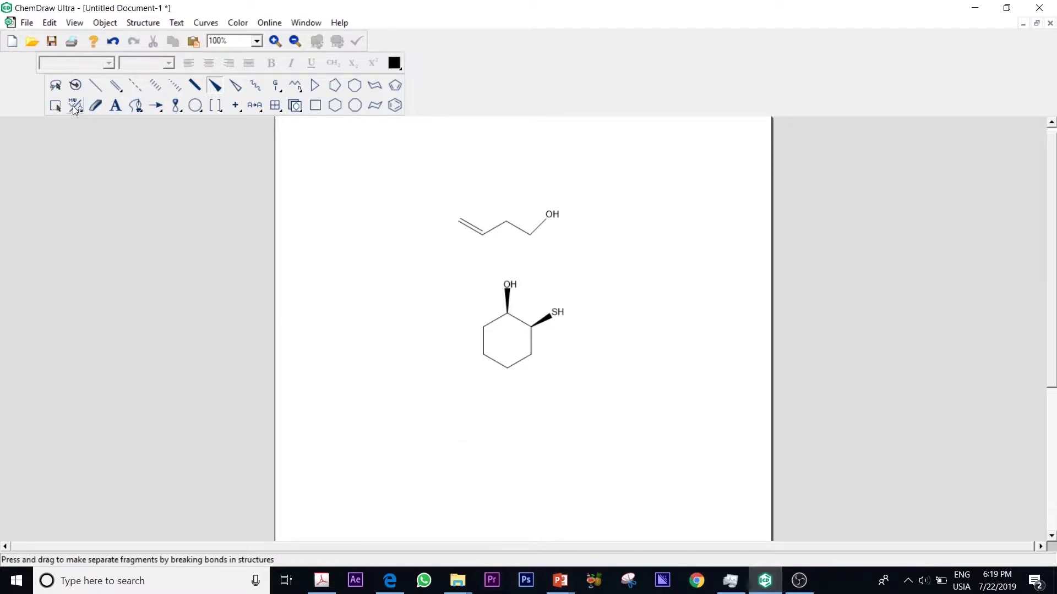
- Draw a new chain near the page bottom, make its left-end bond double, and label the end atom OH
left_click(95, 85)
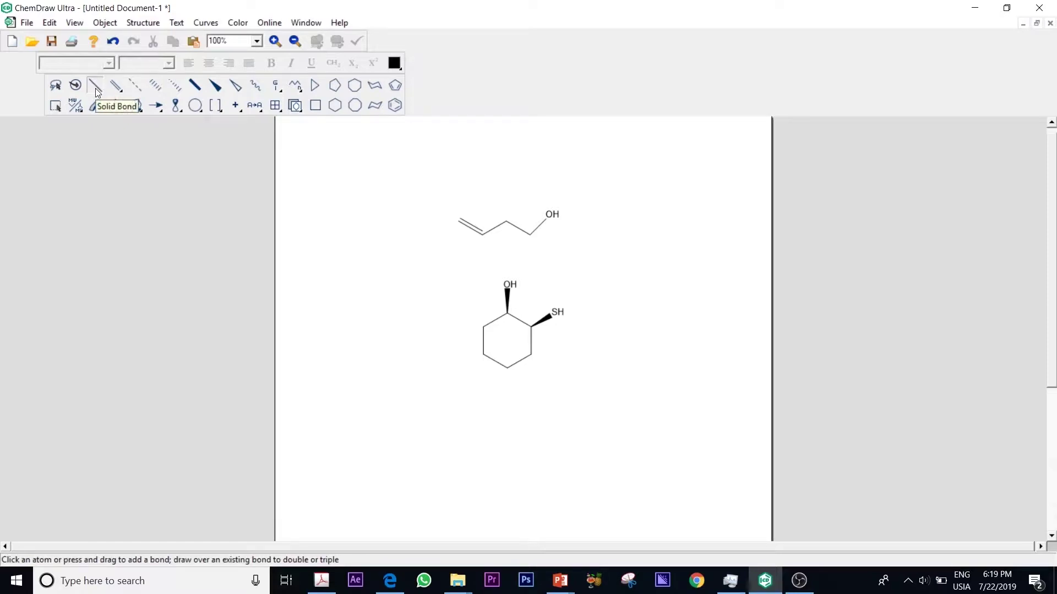
left_click_drag(582, 462, 509, 478)
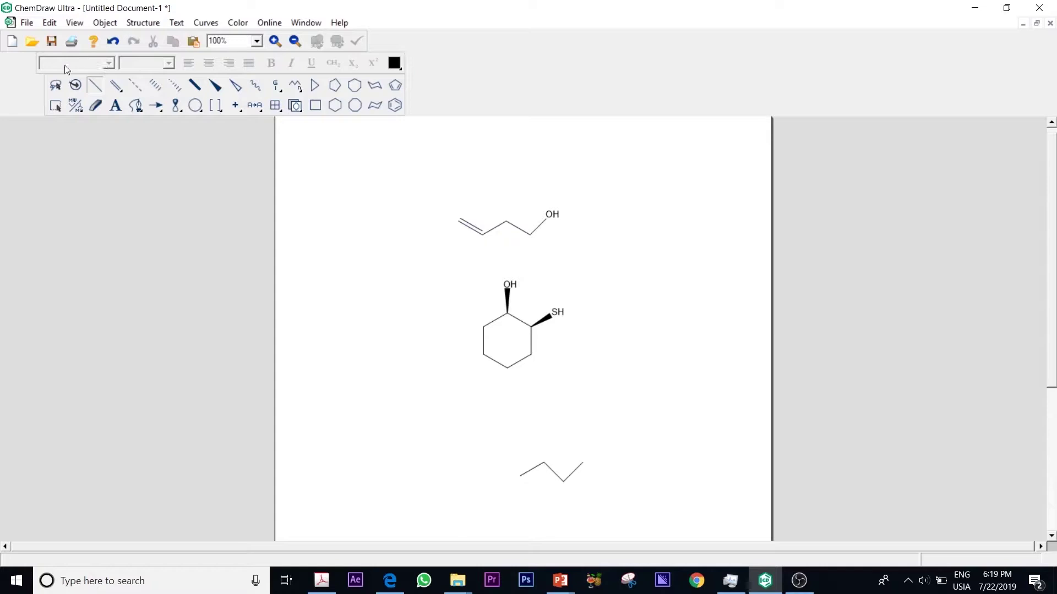
left_click(114, 86)
left_click_drag(519, 475, 495, 462)
key("o")
- Apply Molecule > Clean Up Structure to the bottom 3-buten-1-ol chain to even out its bond angles
left_click(55, 106)
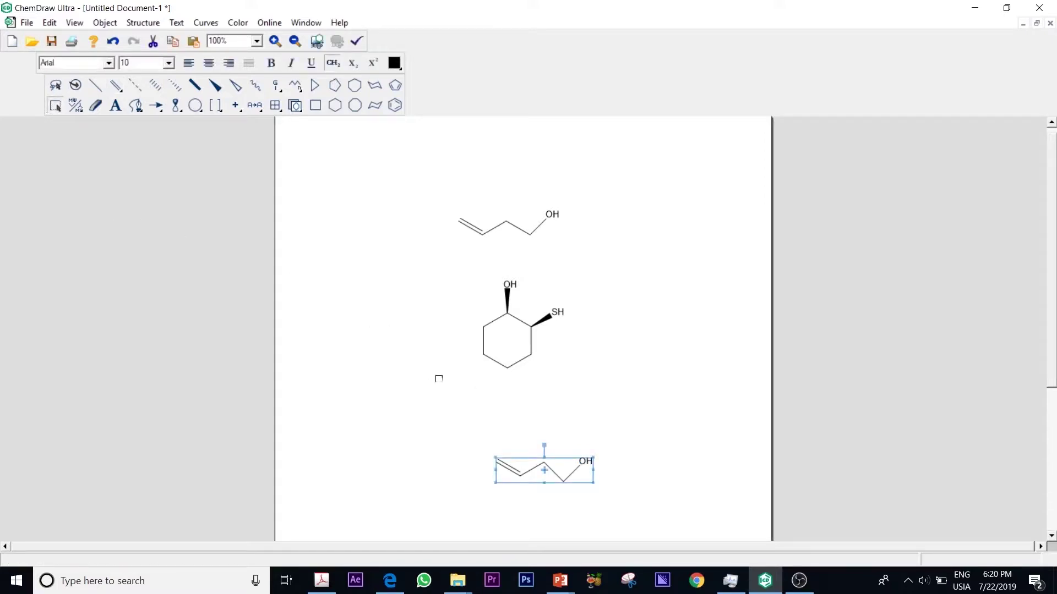
right_click(511, 469)
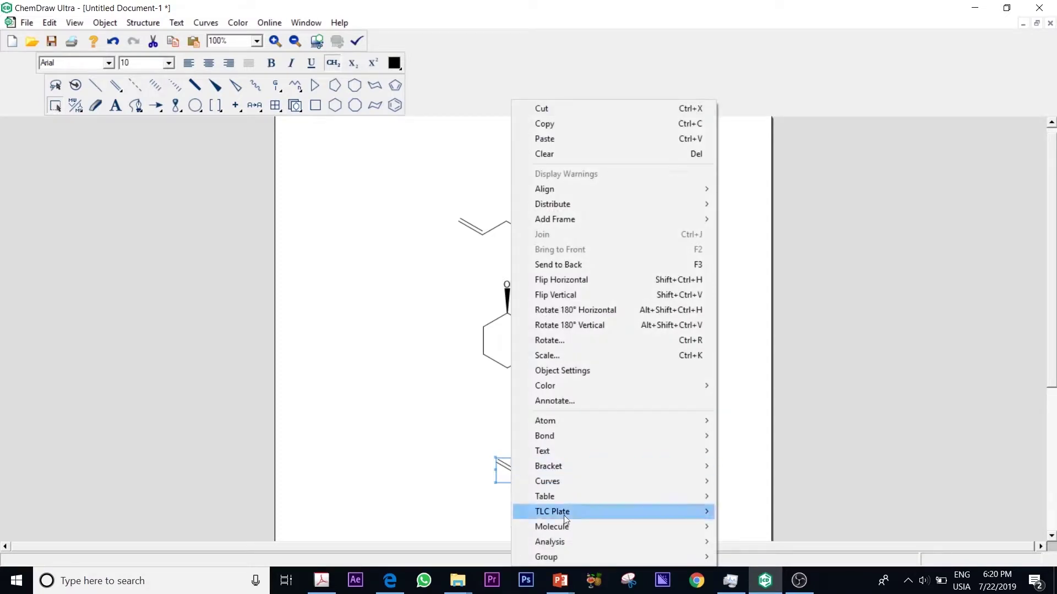
mouse_move(573, 530)
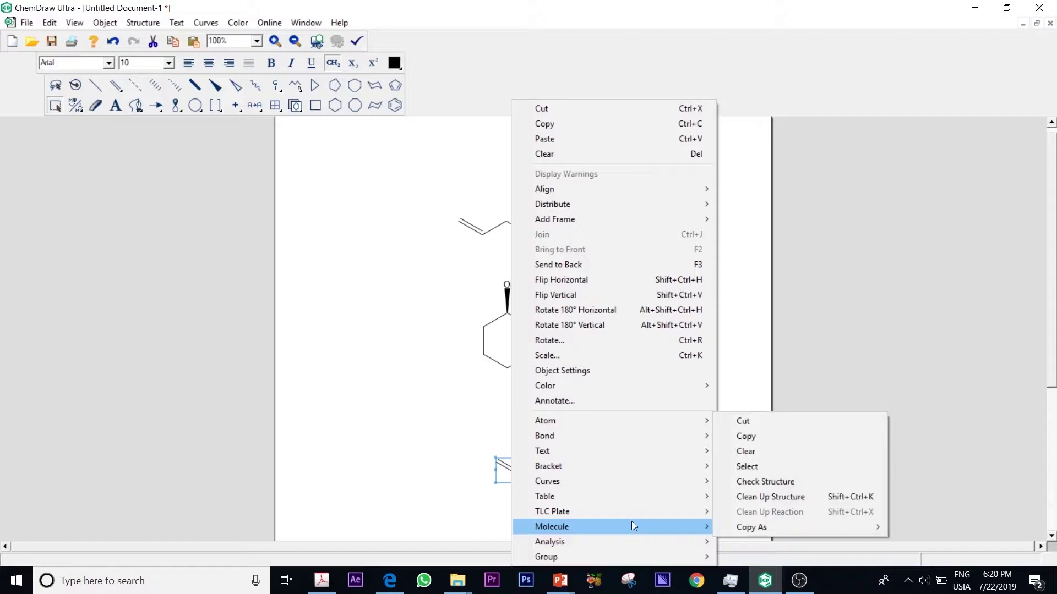
left_click(771, 495)
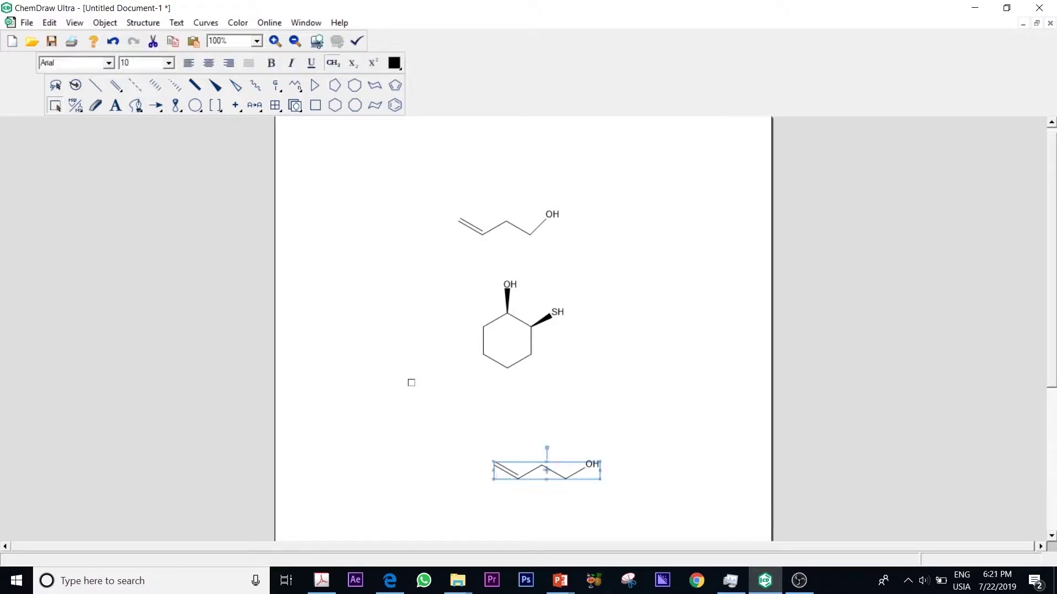
- Marquee-select the bottom chain and convert it to its name label, 'but-3-en-1-ol'
left_click(368, 467)
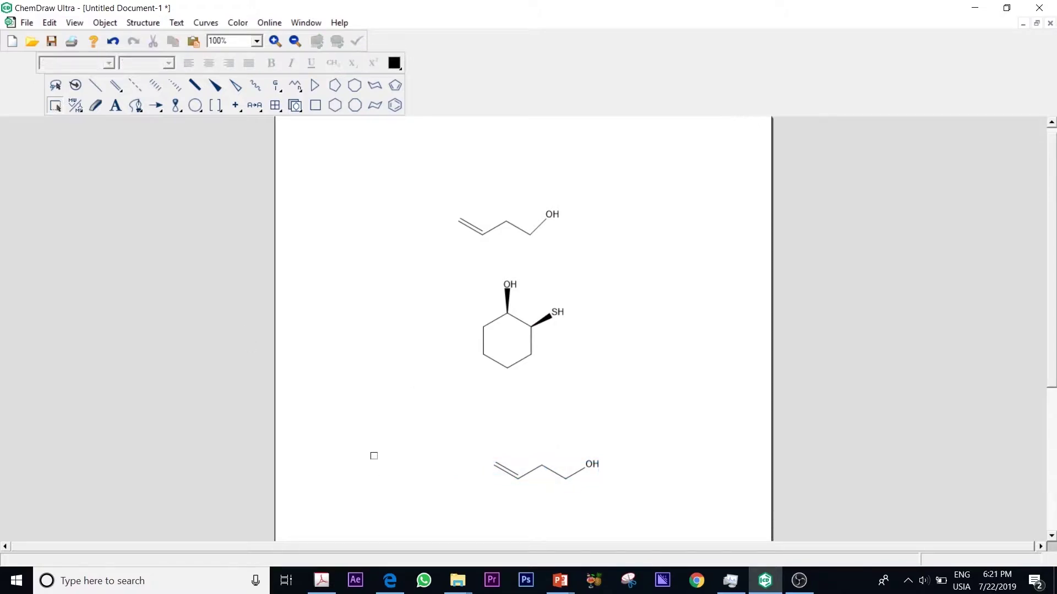
left_click_drag(444, 422, 720, 535)
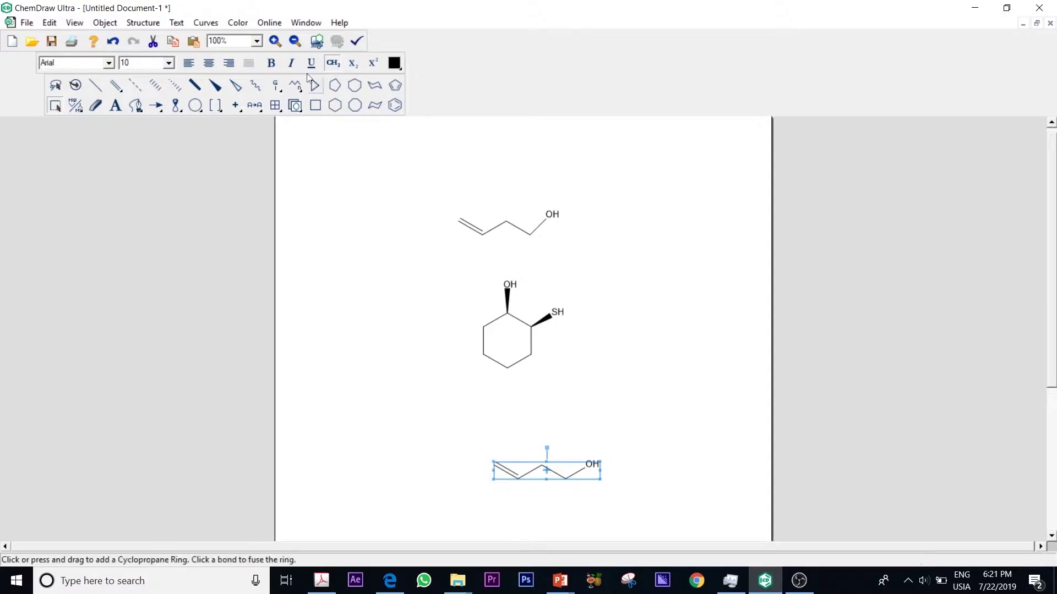
left_click(202, 24)
mouse_move(157, 28)
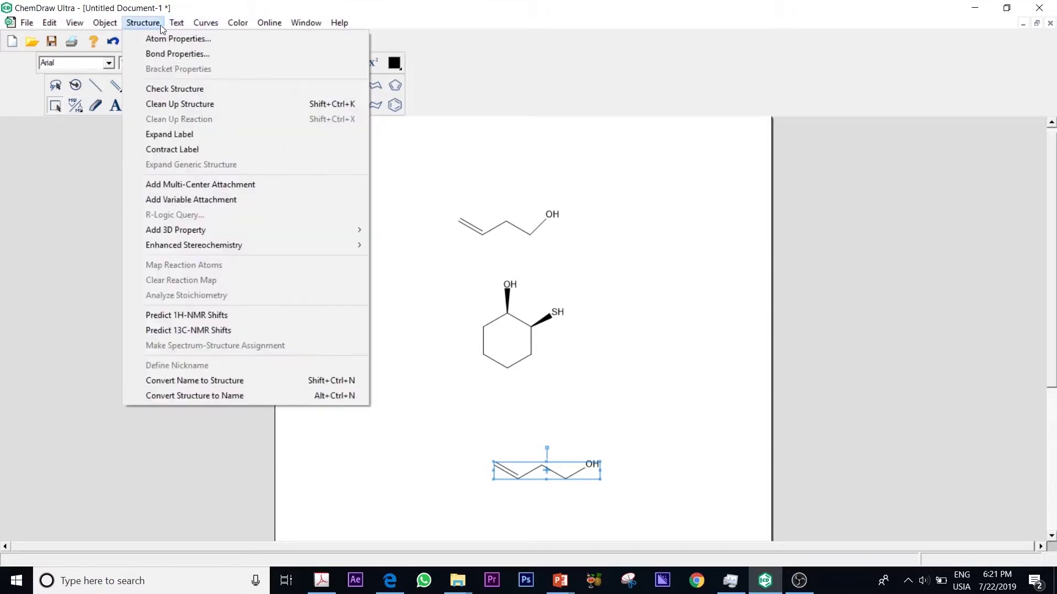
left_click(256, 398)
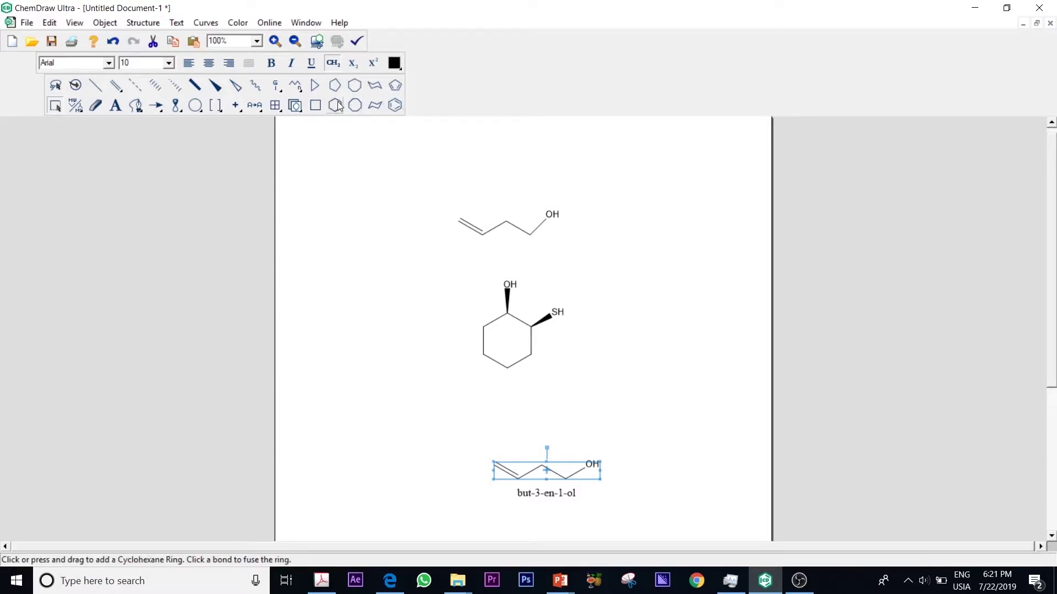
- Place a cyclohexane ring left of the middle molecule with wedged OH and SH bonds on adjacent carbons
left_click(337, 106)
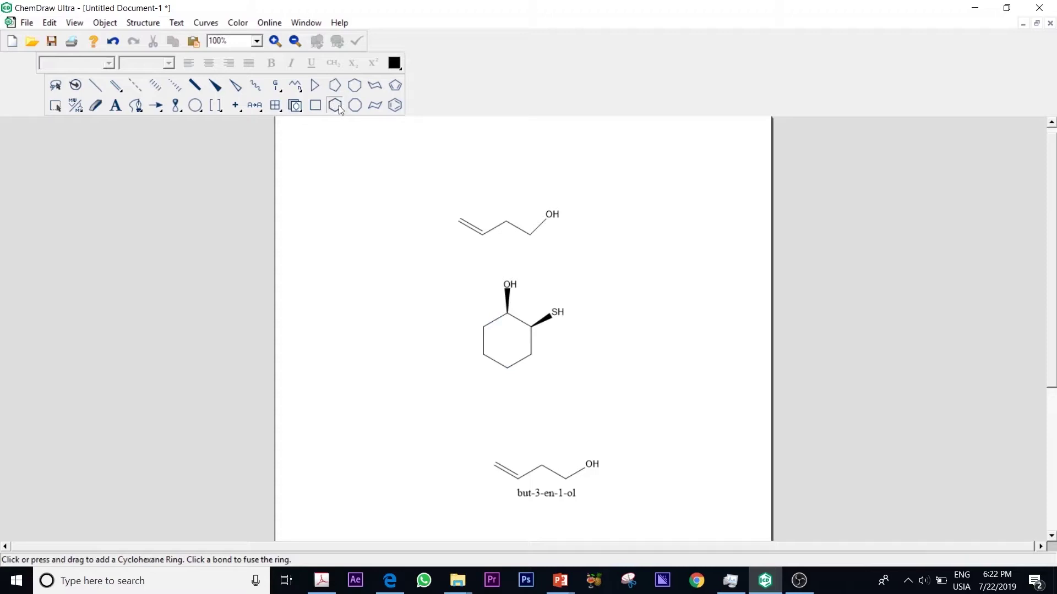
left_click(325, 297)
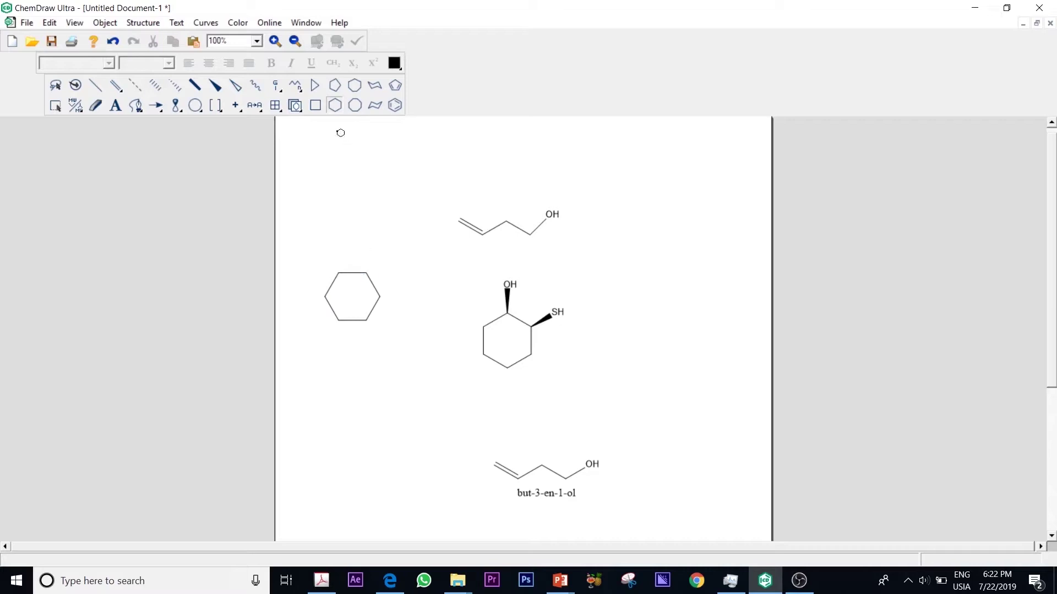
left_click(216, 87)
left_click(368, 270)
key("o")
left_click_drag(380, 297, 406, 290)
key("s")
- Select the middle ring molecule and generate its name, (1R,2S)-2-mercaptocyclohexanol
left_click(56, 106)
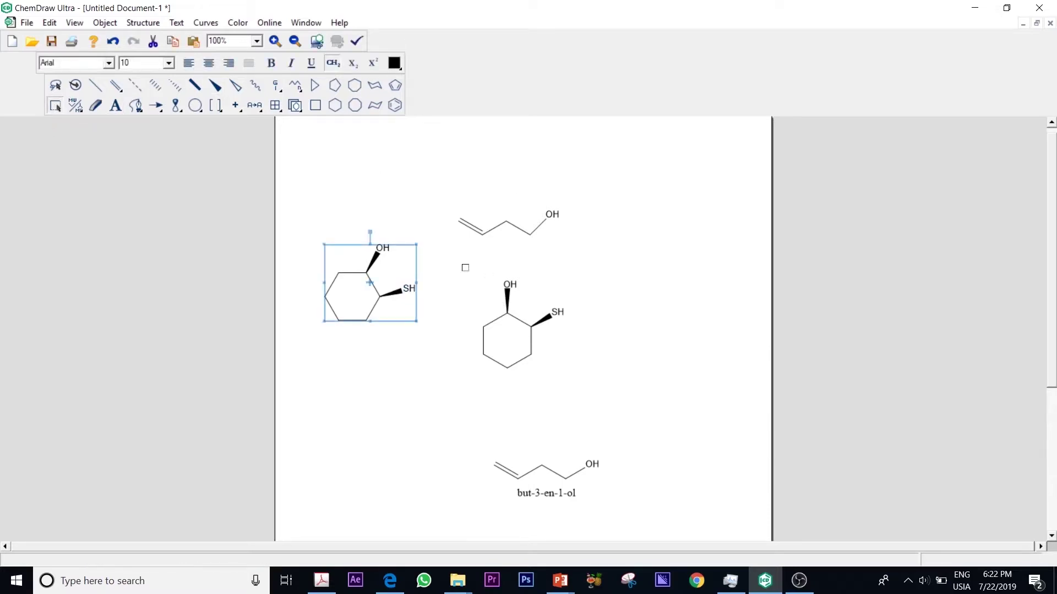
left_click_drag(457, 262, 616, 401)
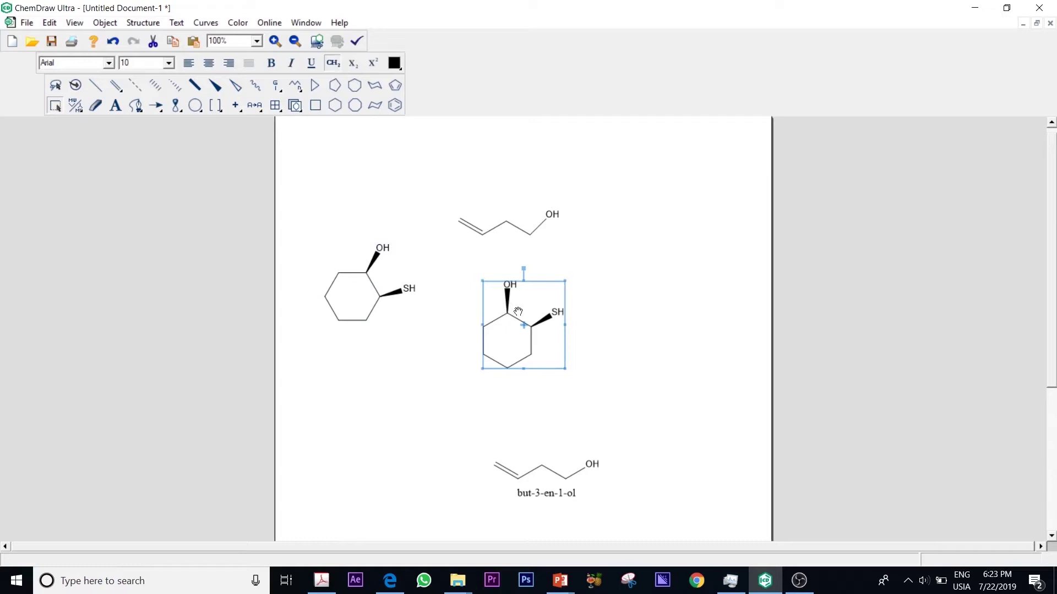
left_click(143, 23)
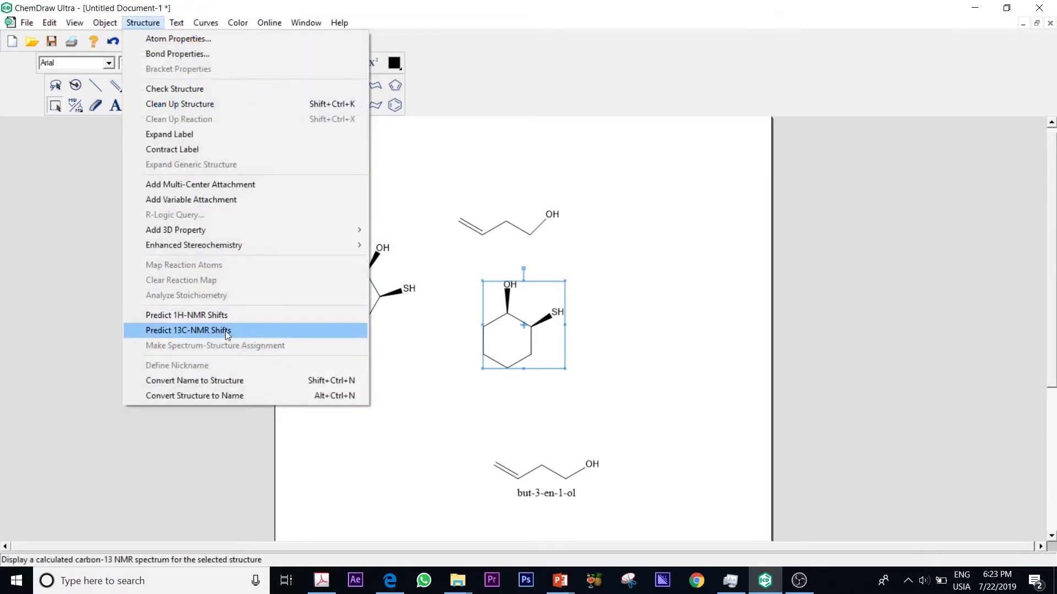
left_click(207, 394)
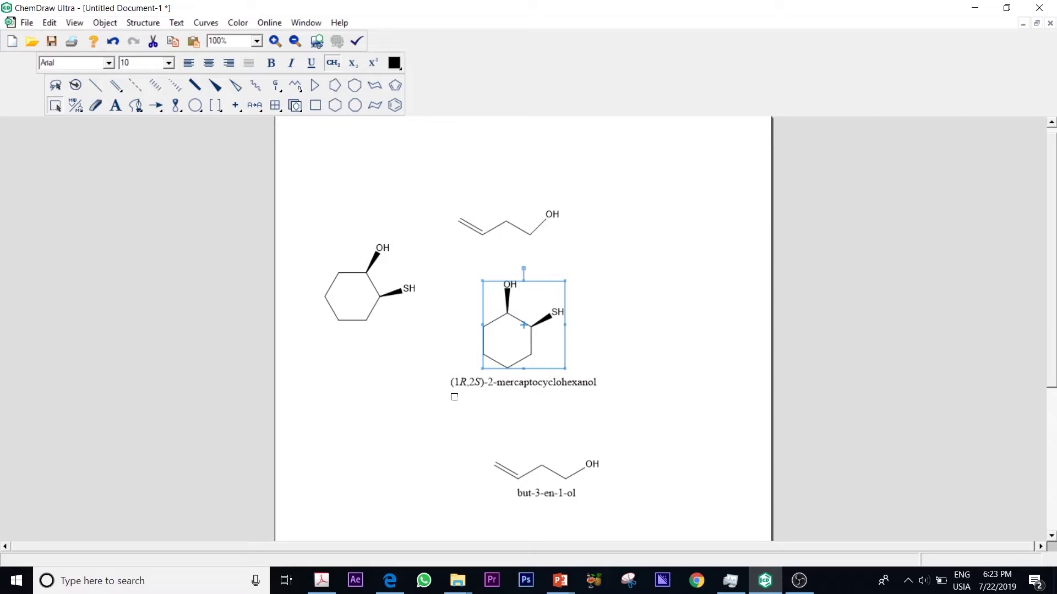
- Insert a structure from the typed name '(1R,2S)-2-mercaptocyclohexanol' via Convert Name to Structure
left_click(454, 397)
scroll(1055, 241, "up", 1)
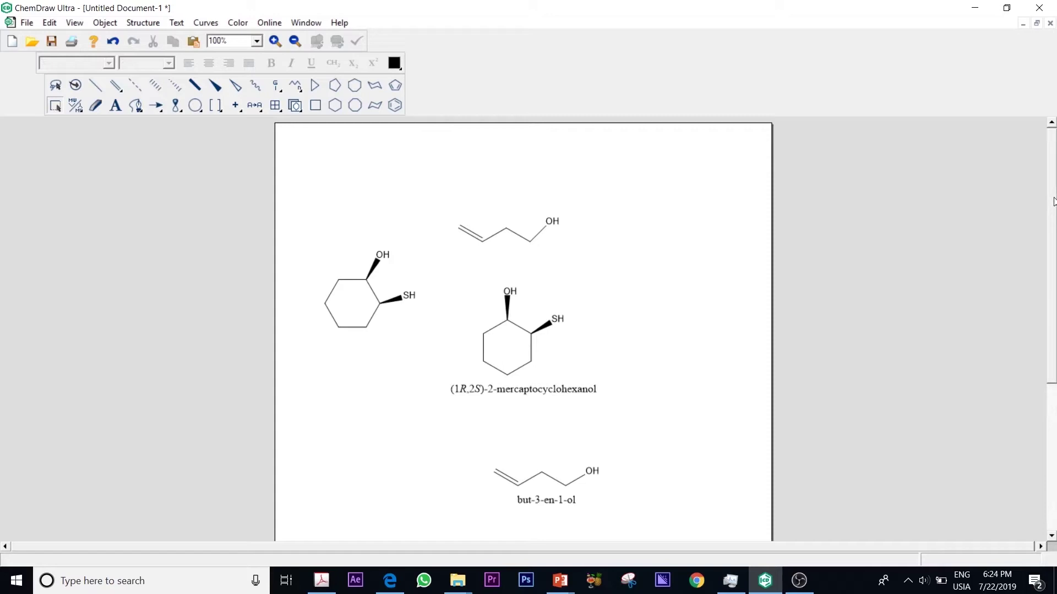
left_click_drag(1053, 201, 1055, 336)
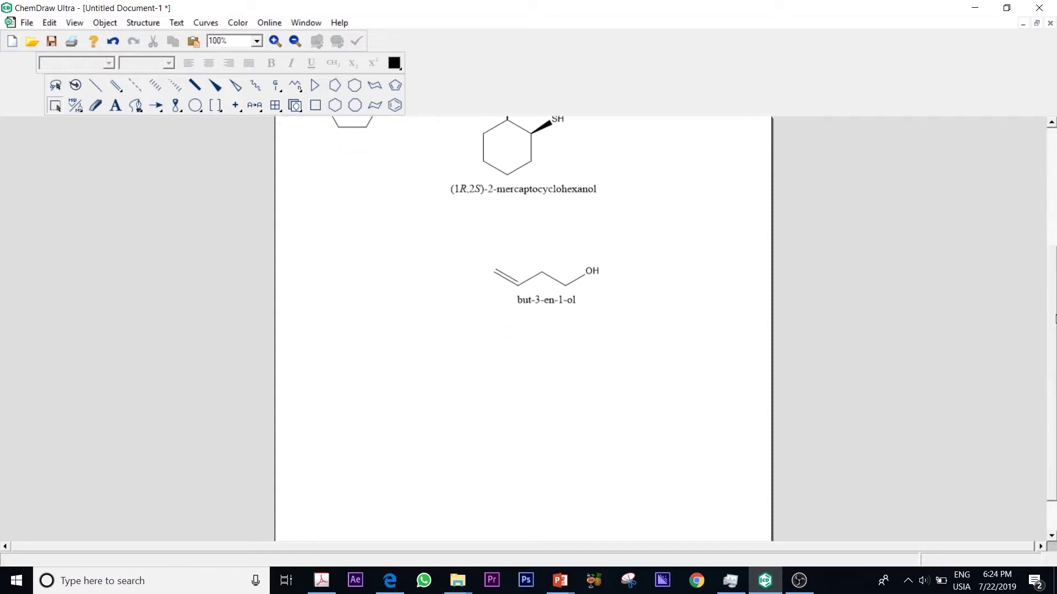
left_click(115, 105)
left_click(142, 23)
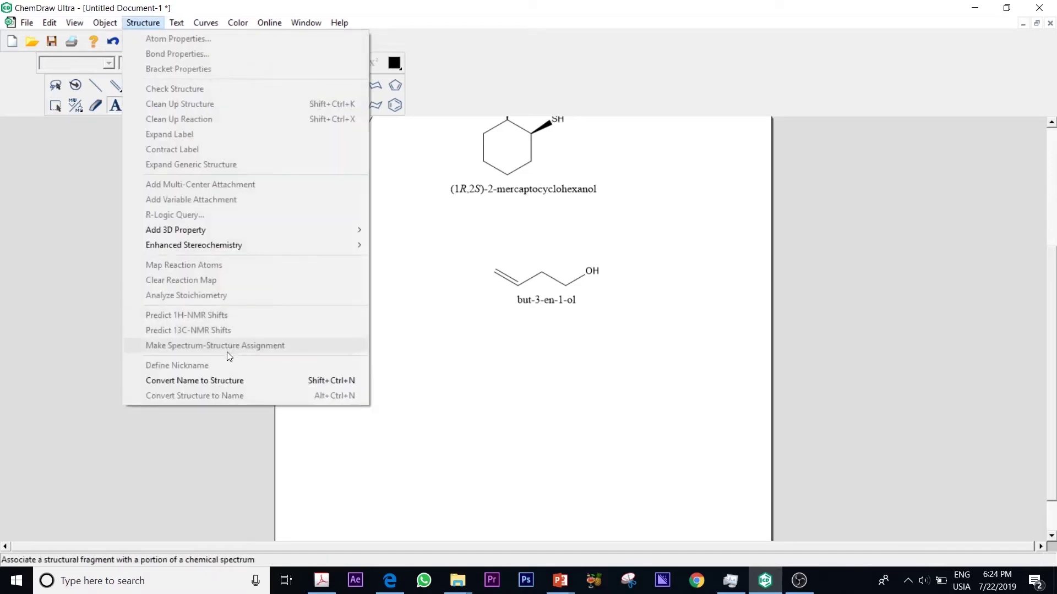
left_click(222, 375)
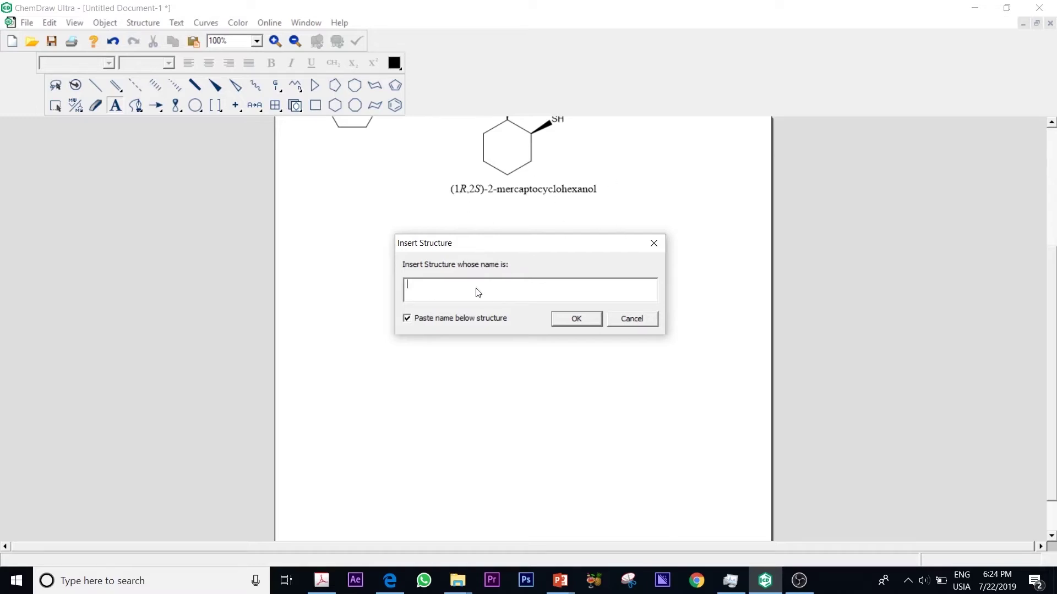
type("(1R,2S)-2-mercaptocyclohexanol")
left_click(576, 319)
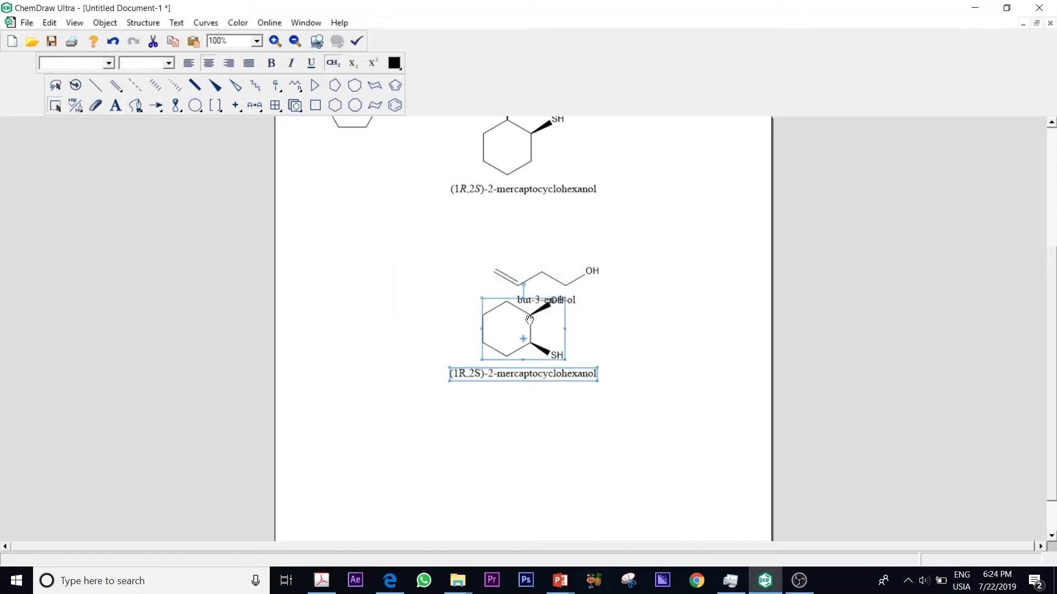
- Nudge the name-generated structure down clear of the but-3-en-1-ol label and deselect it
key("Down")
key("Down")
key("Down")
key("Down")
key("Down")
key("Down")
key("Down")
key("Down")
key("Down")
key("Down")
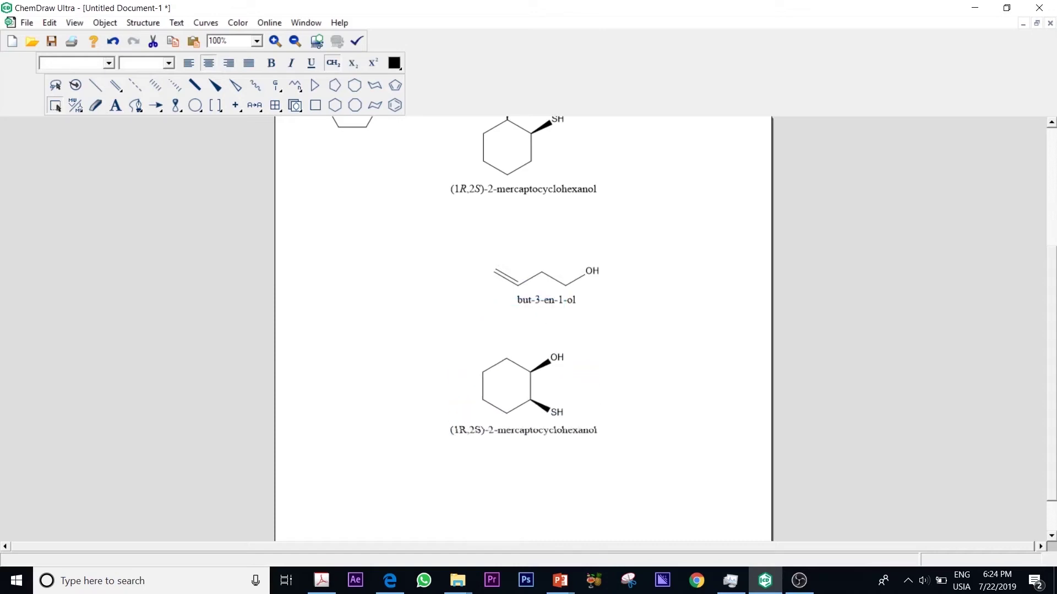
left_click(370, 339)
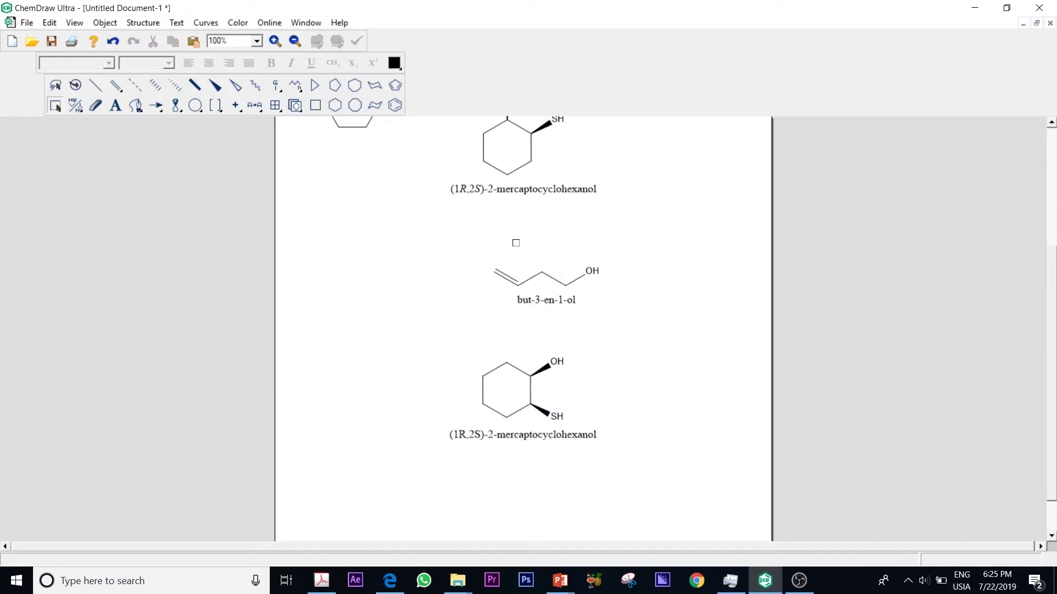
left_click(139, 21)
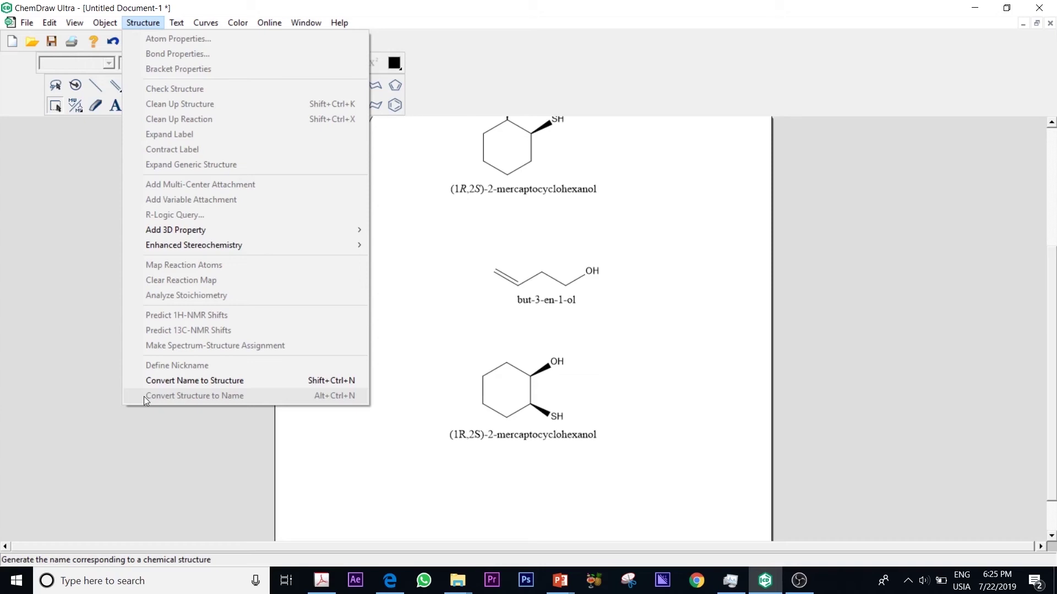
left_click(453, 353)
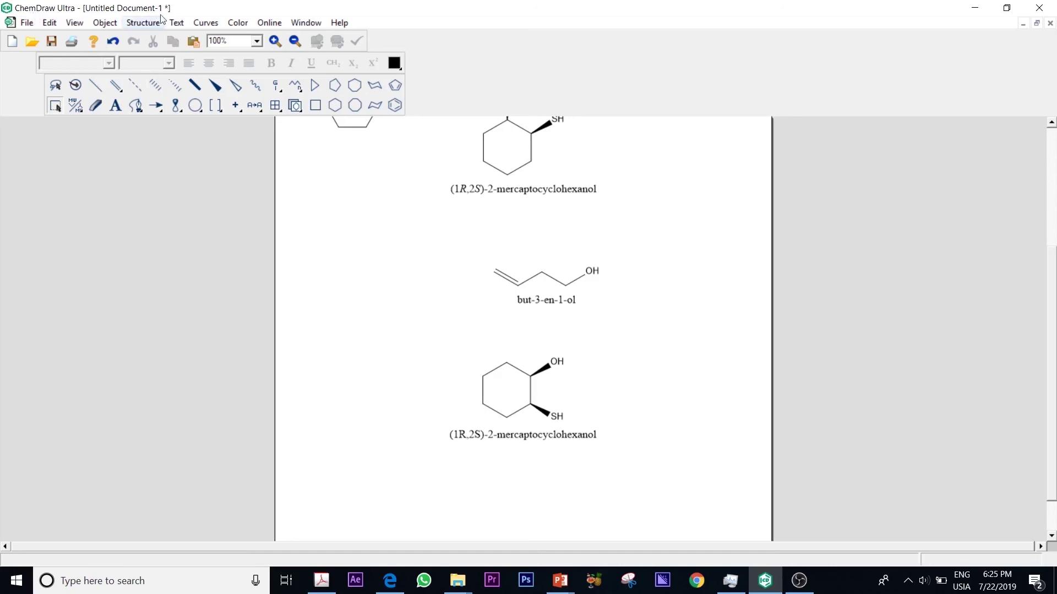
- Open the Structure menu with nothing selected, after briefly viewing the Edit menu
left_click(141, 23)
left_click(49, 22)
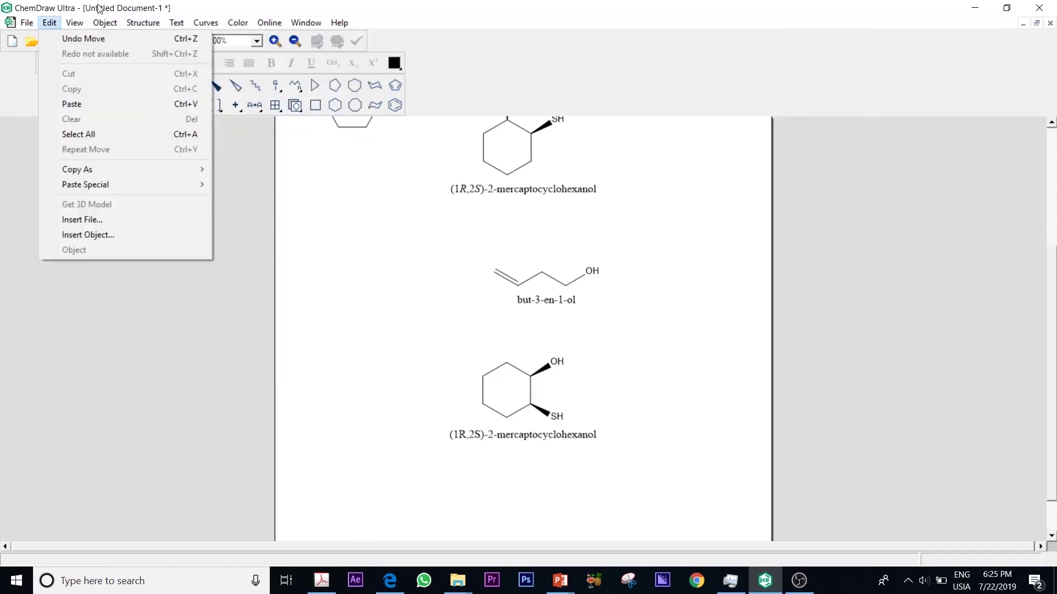
left_click(143, 23)
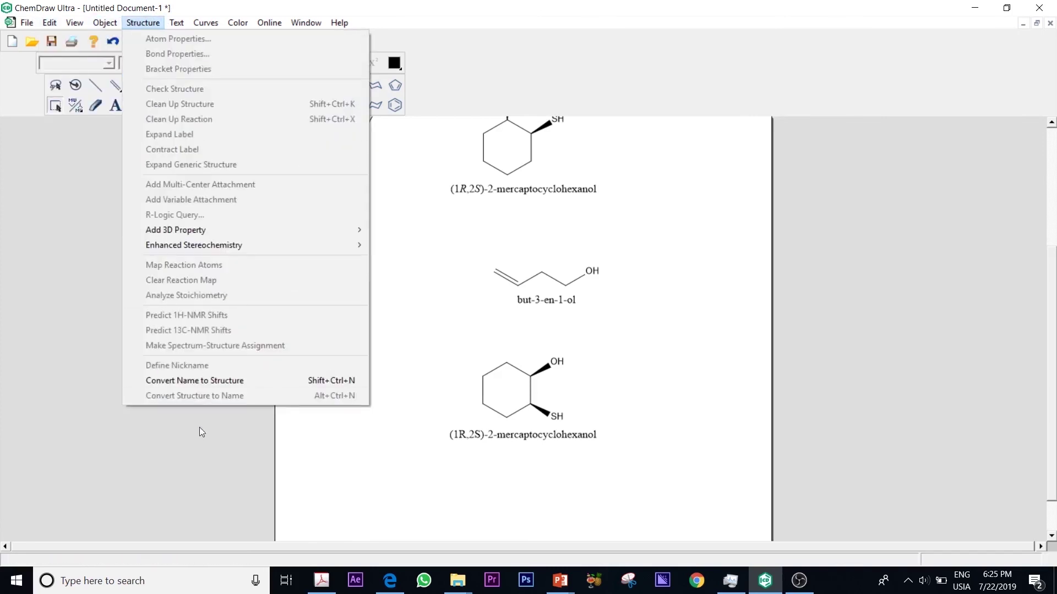